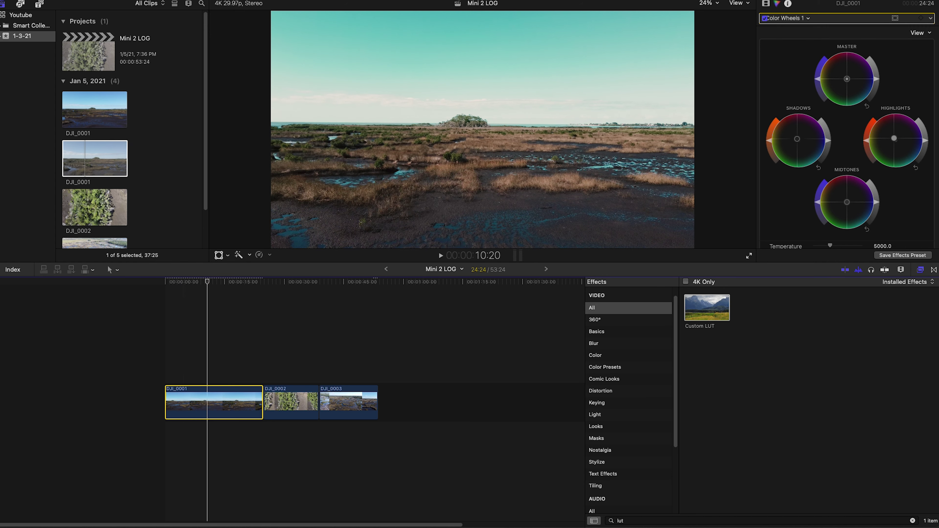
Compare the DJI_0001 clip with and without its effects by switching them all off and on again.
click(777, 5)
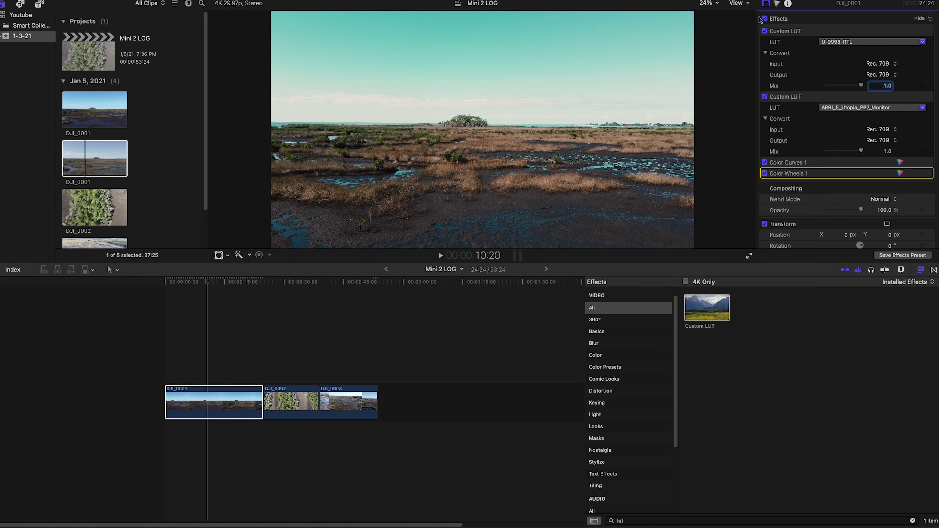
click(765, 18)
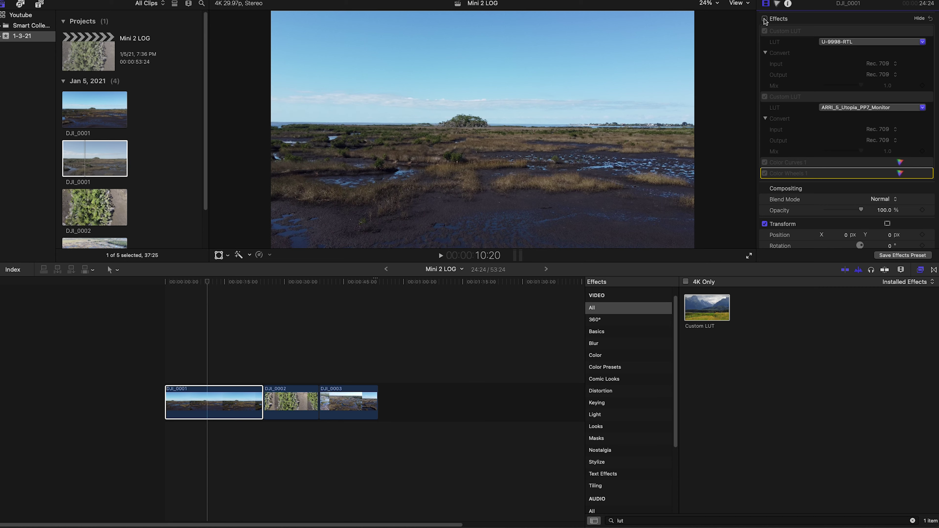
click(765, 19)
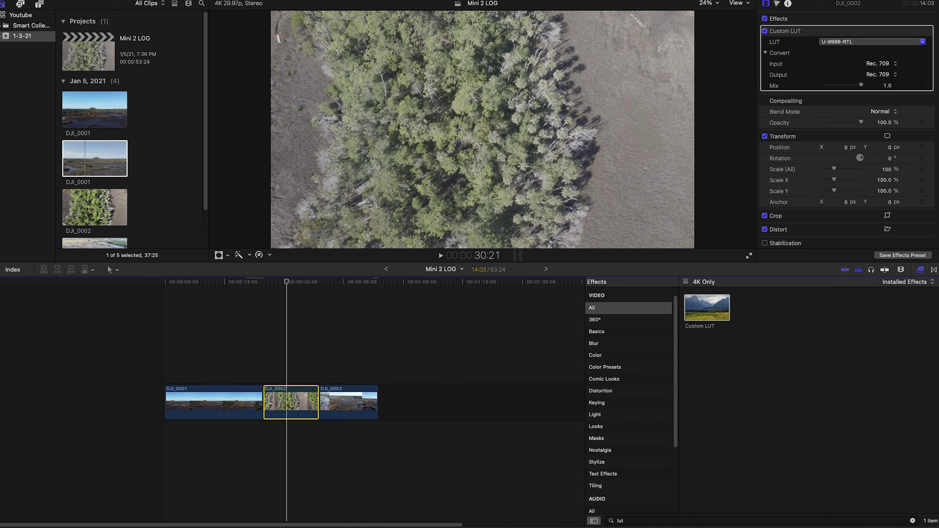
Compare the DJI_0002 clip with and without its U-9998-RTL Custom LUT effect.
click(765, 19)
click(764, 19)
click(764, 20)
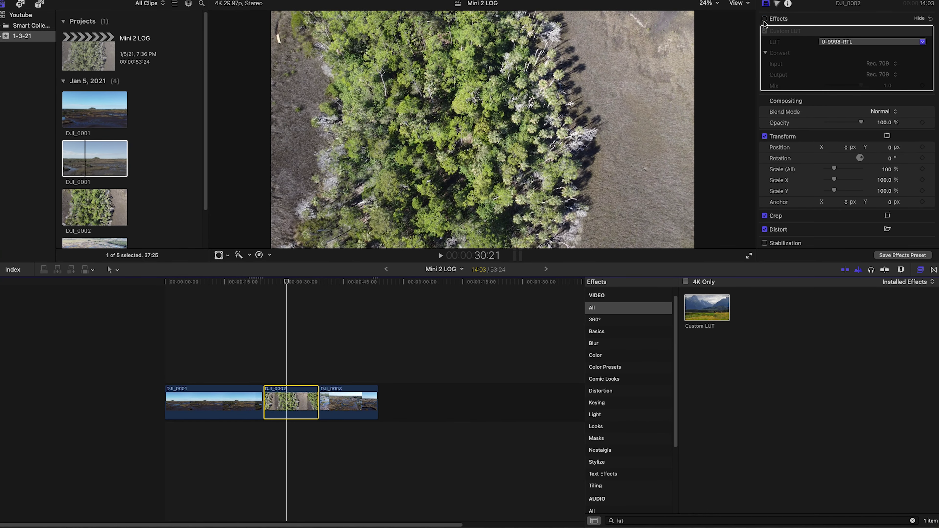
click(764, 19)
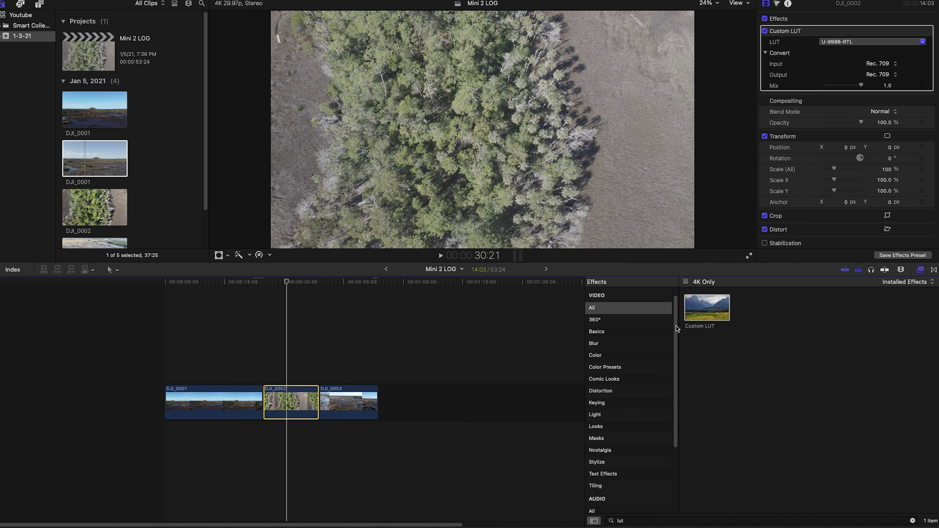
Add a second Custom LUT effect to the DJI_0002 clip and load ARRI_4_Green_PP7_Monitor.cube into it.
drag(712, 309, 300, 411)
click(838, 108)
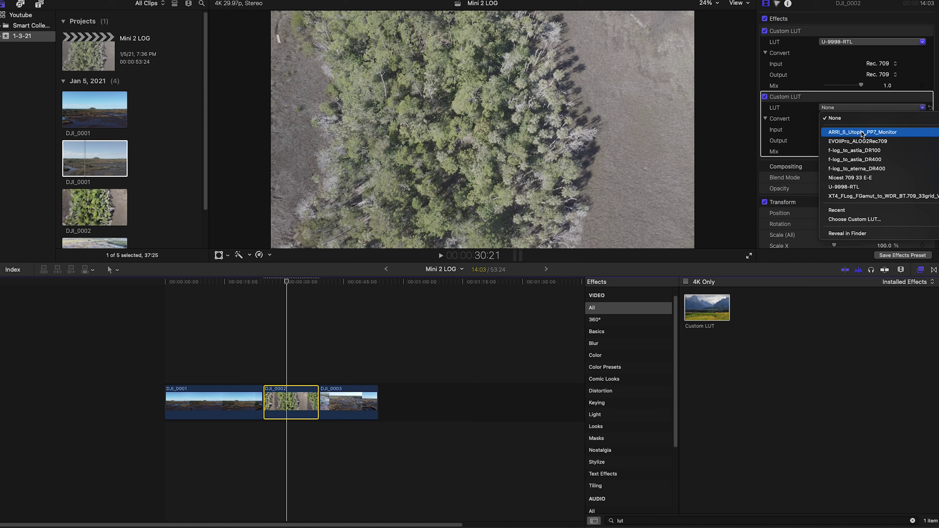
click(849, 221)
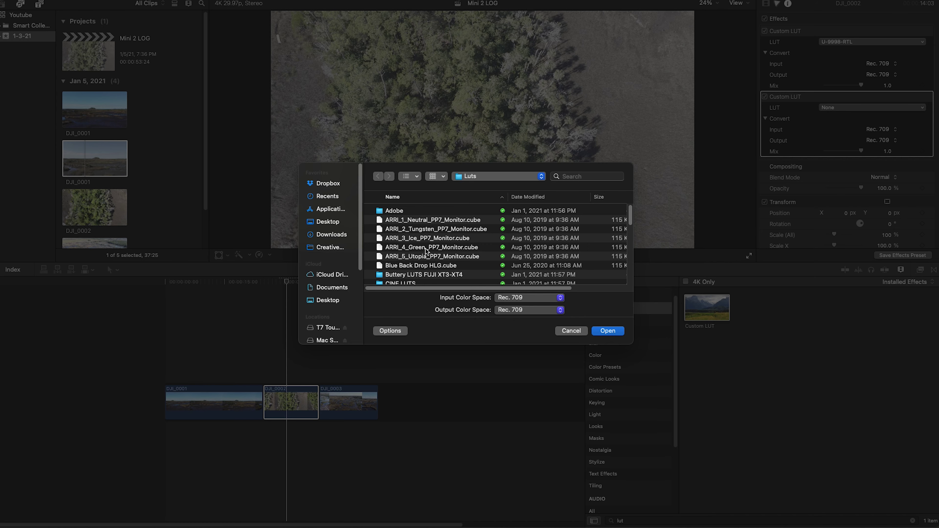
click(426, 248)
click(618, 331)
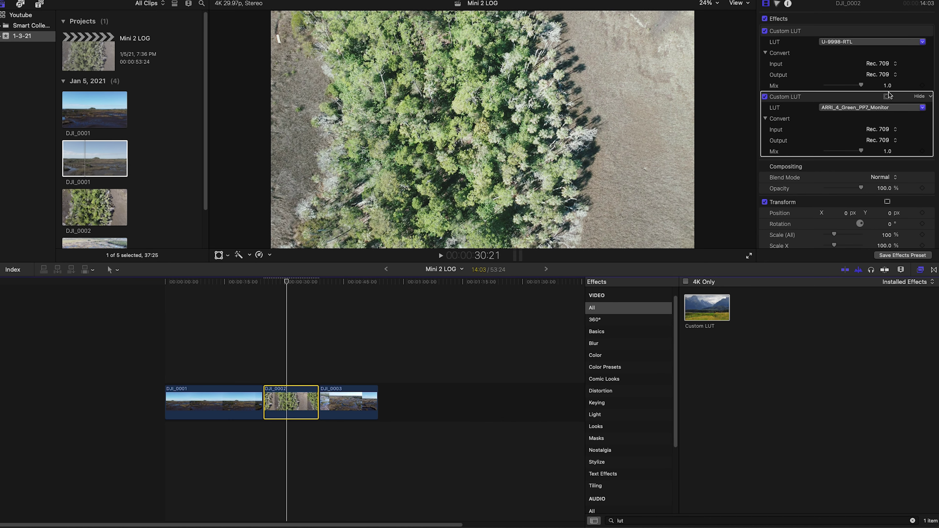
Show the video scopes and add a Color Curves correction to DJI_0002, pulling the luma curve down in the shadows and midtones.
click(777, 4)
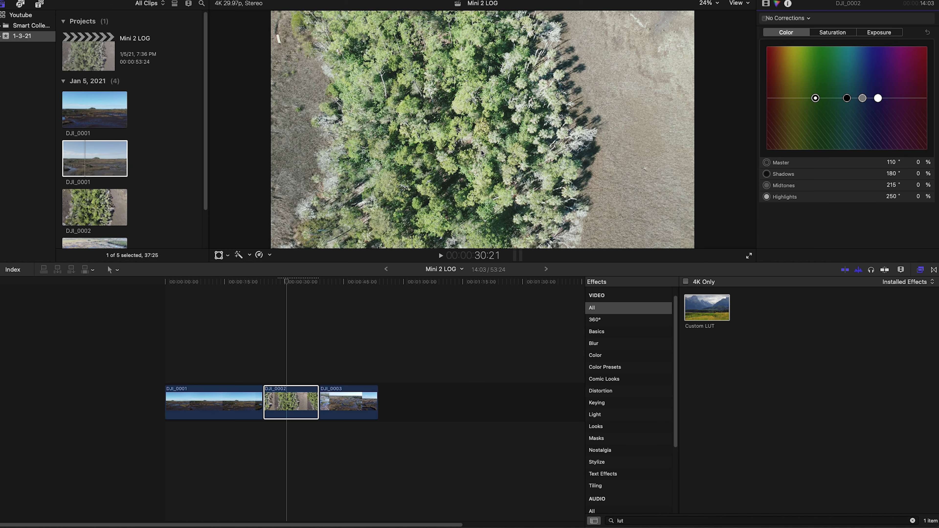
key(super+7)
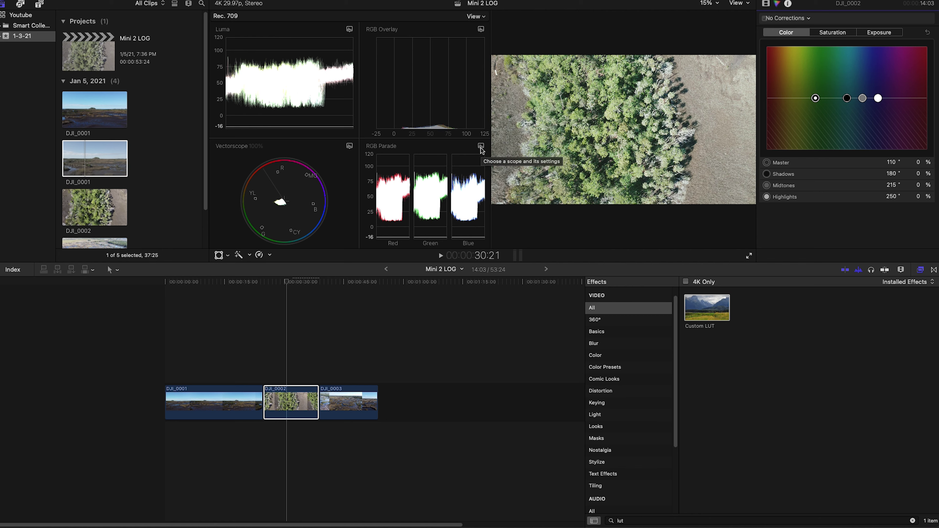
click(792, 19)
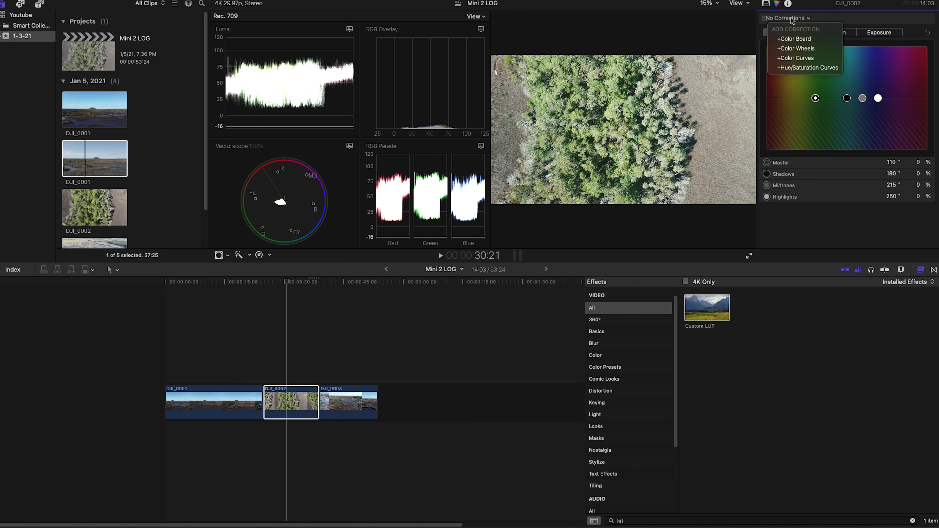
click(796, 58)
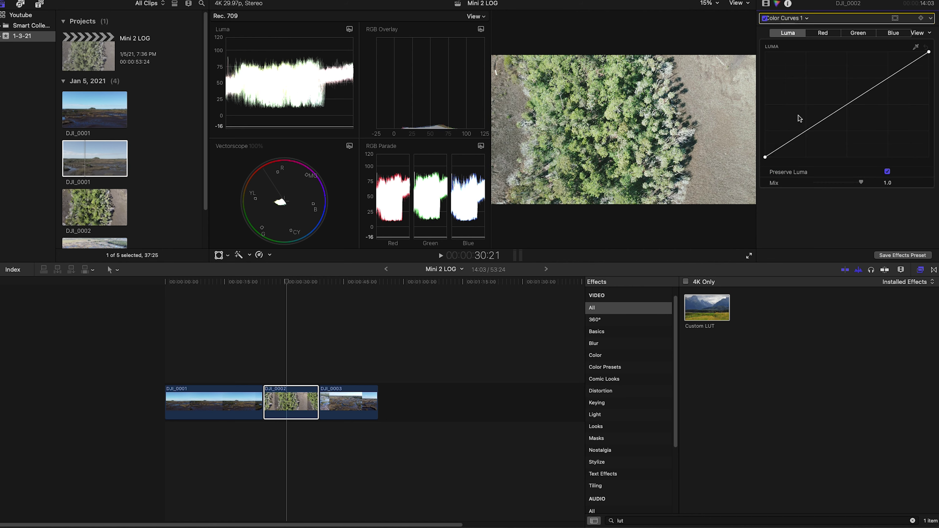
drag(805, 131, 805, 144)
mouse_move(890, 84)
mouse_down()
mouse_move(888, 77)
mouse_move(896, 85)
mouse_up()
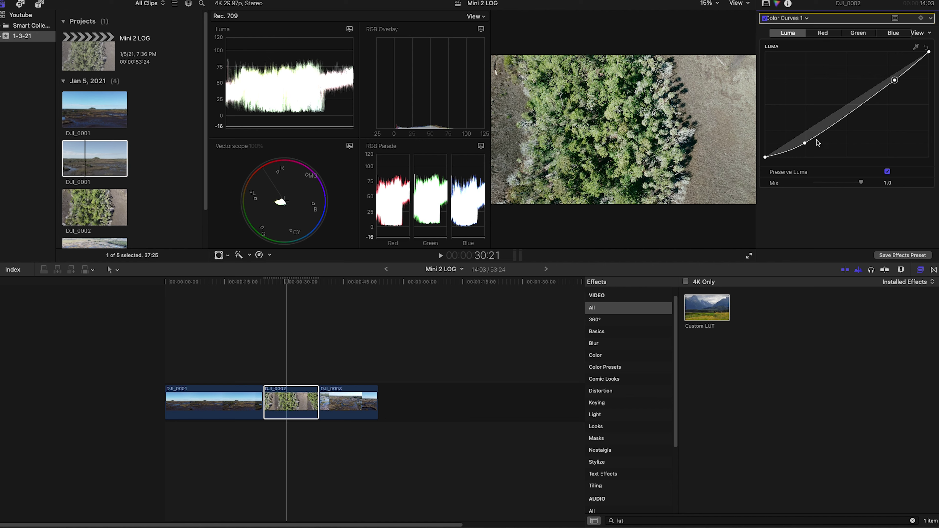
drag(806, 148, 860, 116)
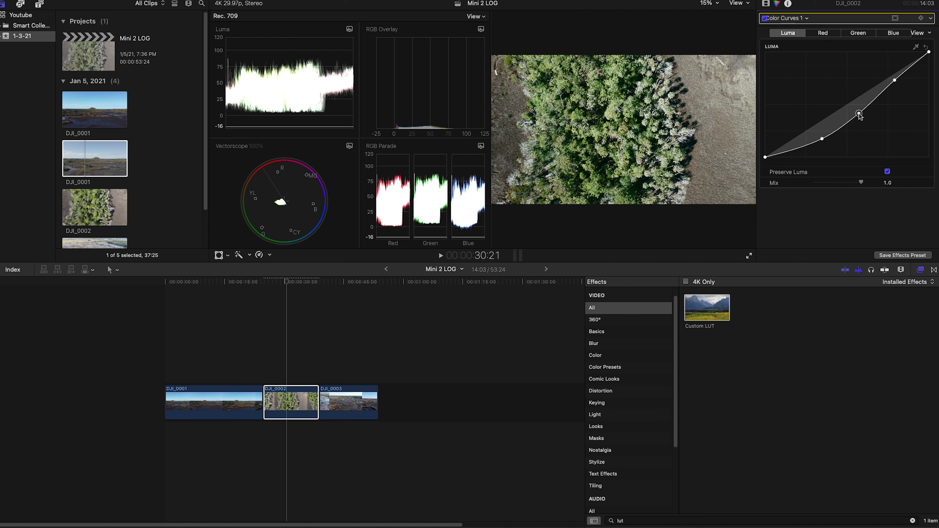
Add Color Wheels to DJI_0002, darken and tint the shadows slightly, brighten the midtones and highlights, and raise the master saturation a little.
click(793, 19)
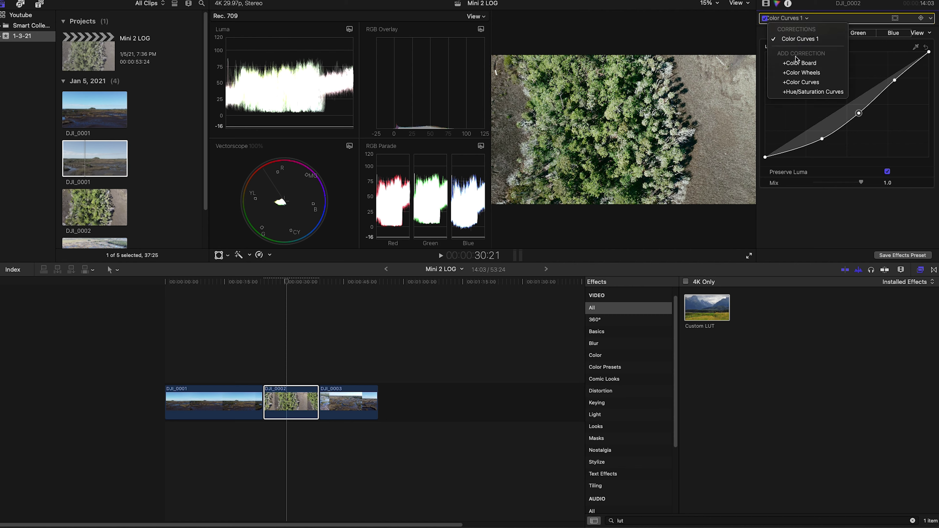
click(804, 76)
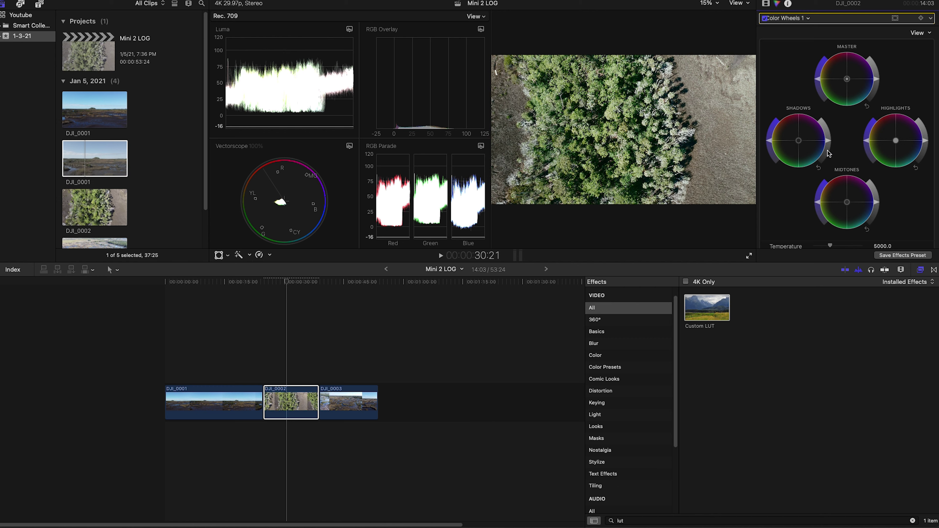
drag(830, 143, 828, 144)
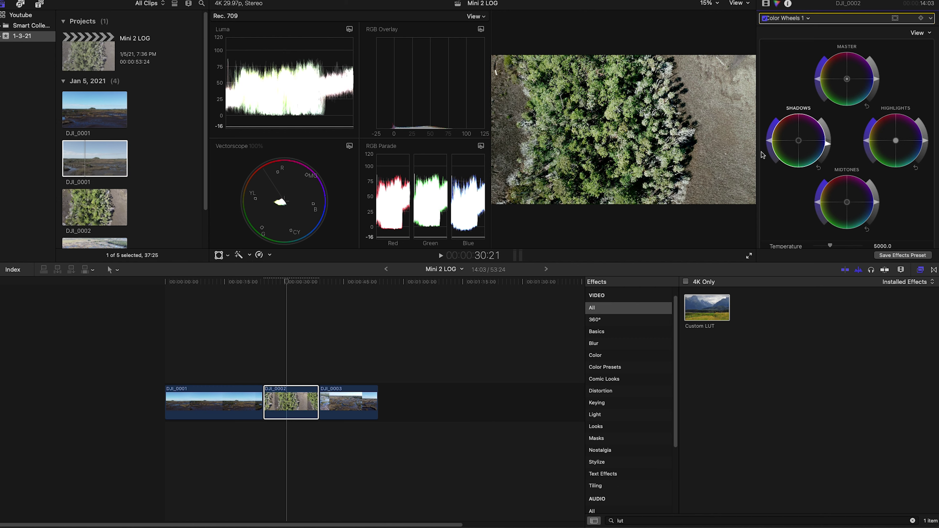
drag(878, 206, 879, 207)
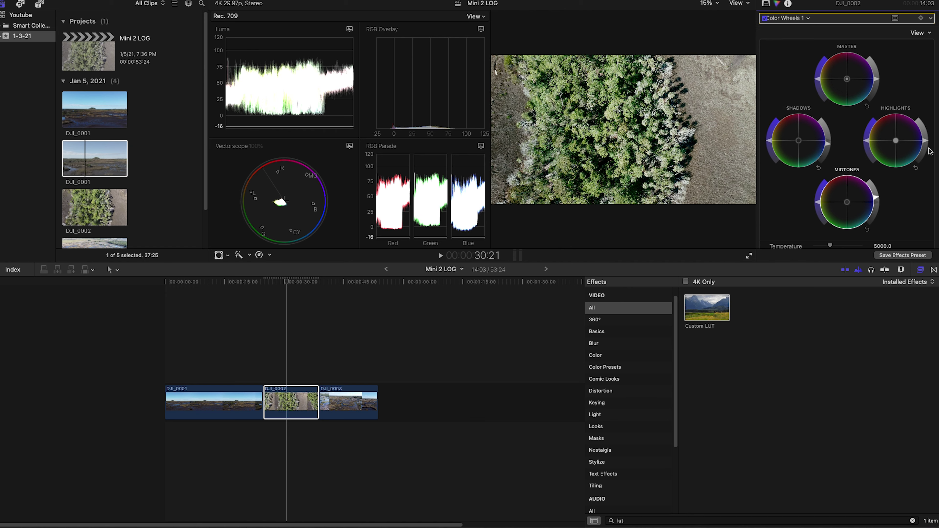
drag(926, 139, 925, 134)
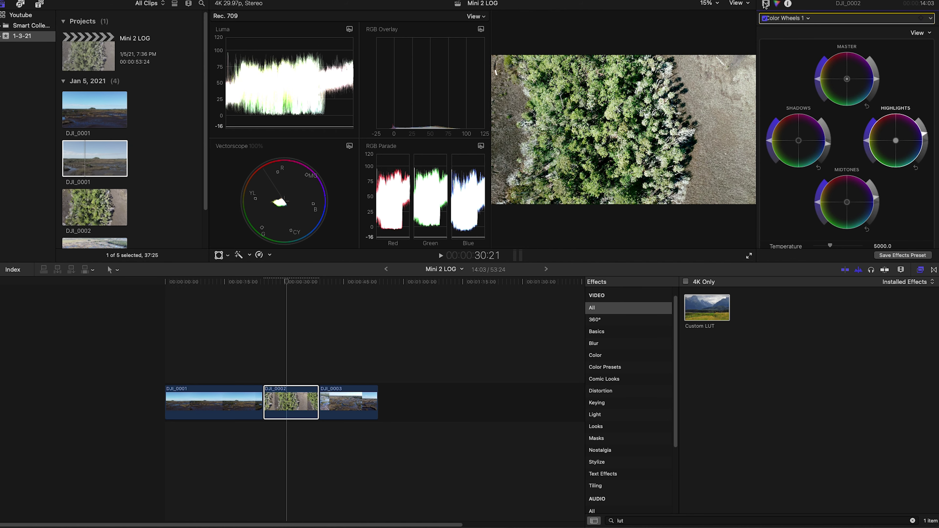
drag(819, 83, 818, 77)
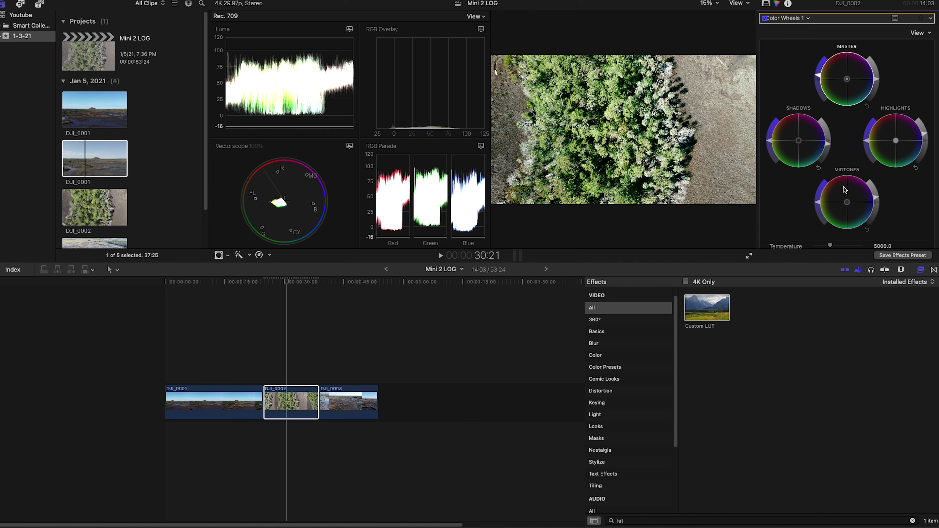
drag(800, 143, 792, 133)
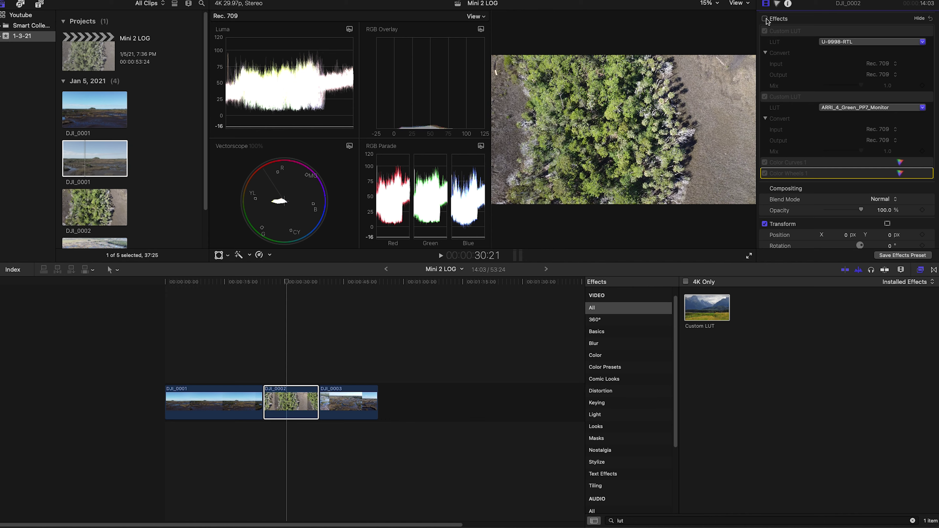
Compare the graded DJI_0002 clip with its original look by toggling all of its effects off and on.
click(765, 19)
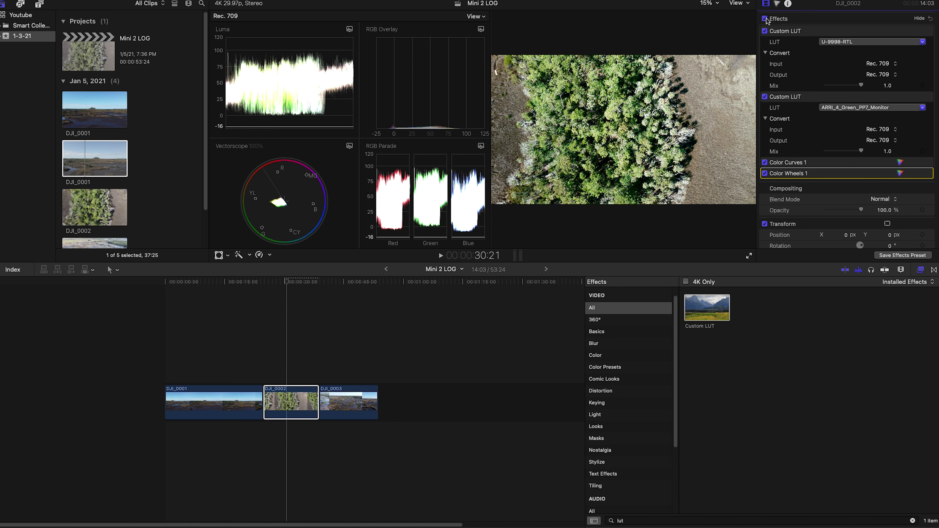
click(764, 19)
click(764, 19)
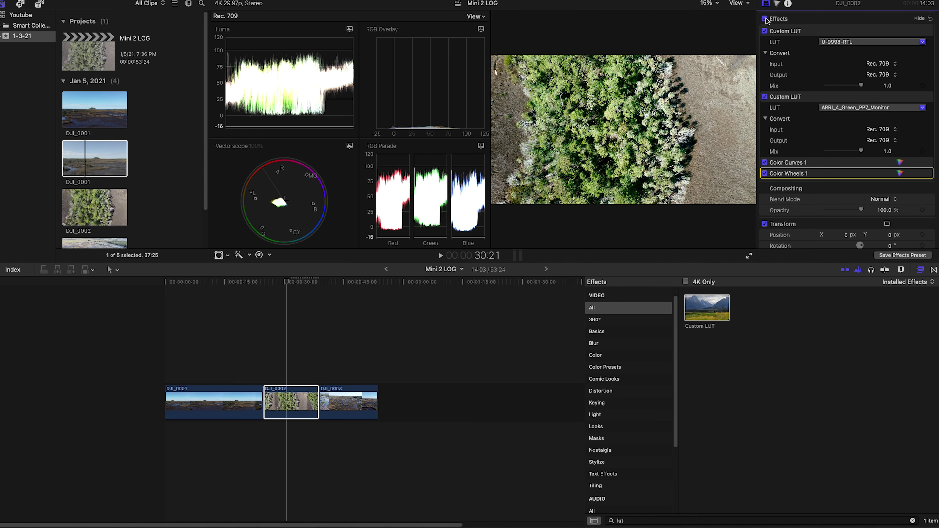
click(764, 19)
click(765, 18)
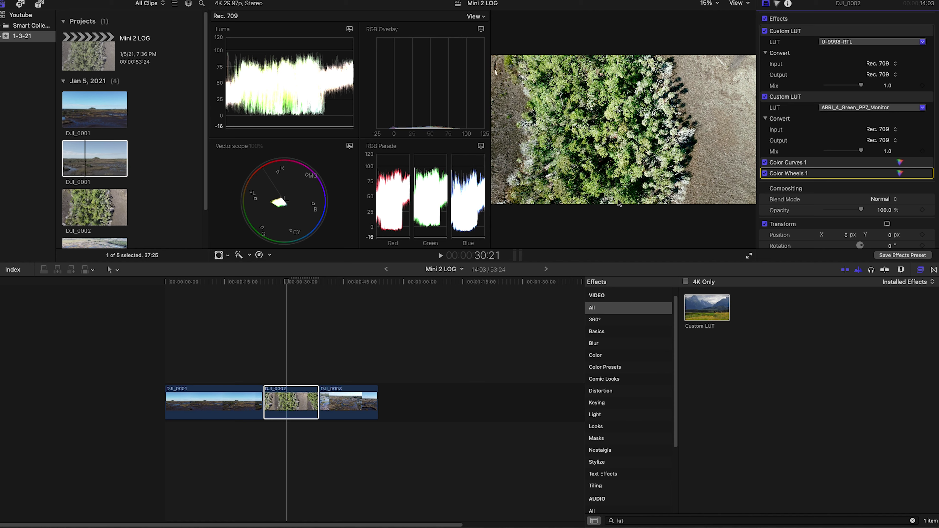
click(764, 19)
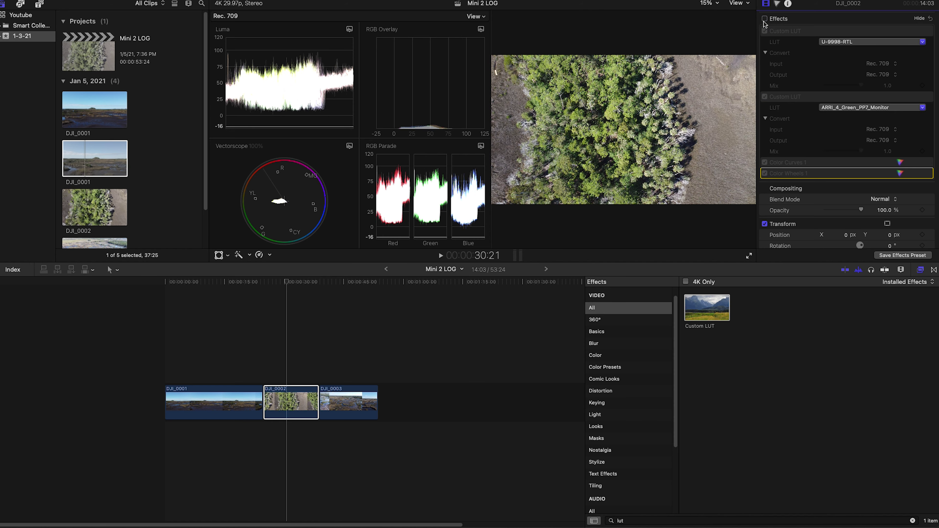
click(764, 19)
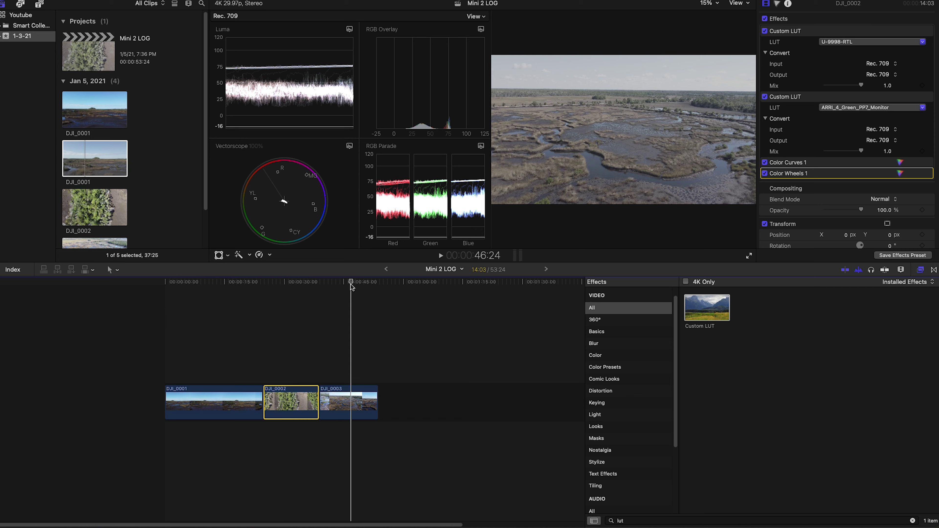
Add a second Custom LUT effect to the DJI_0003 clip, load Houston.cube into it and set its mix to 0.66.
click(351, 402)
drag(707, 308, 348, 399)
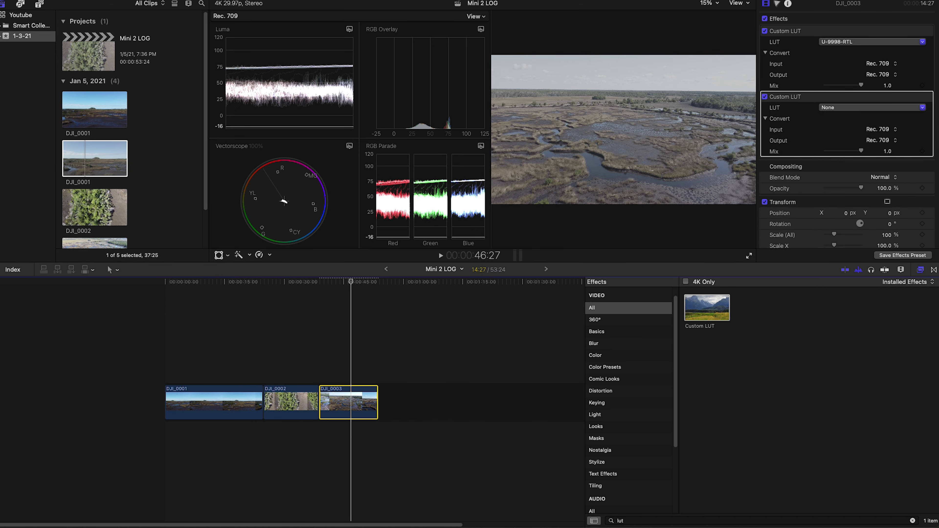
click(875, 108)
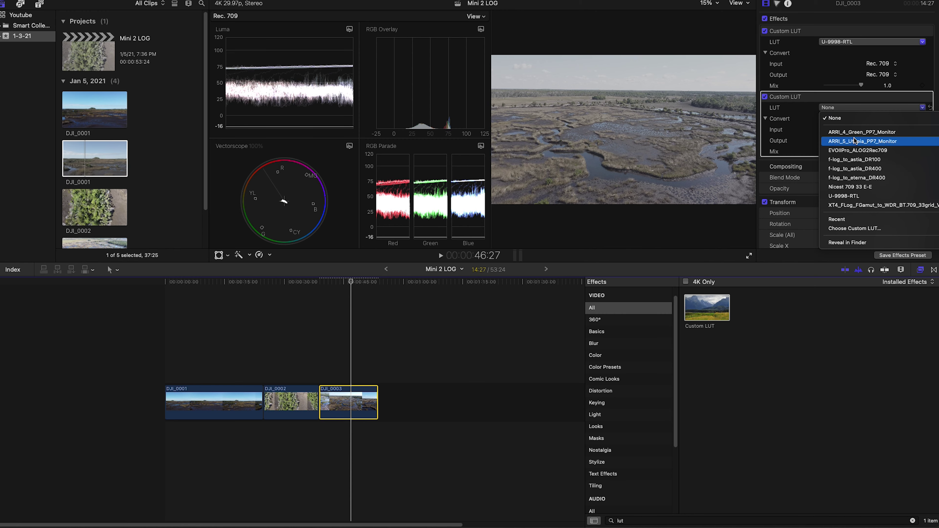
click(847, 229)
scroll(515, 260, down, 5)
scroll(515, 260, down, 1)
click(397, 239)
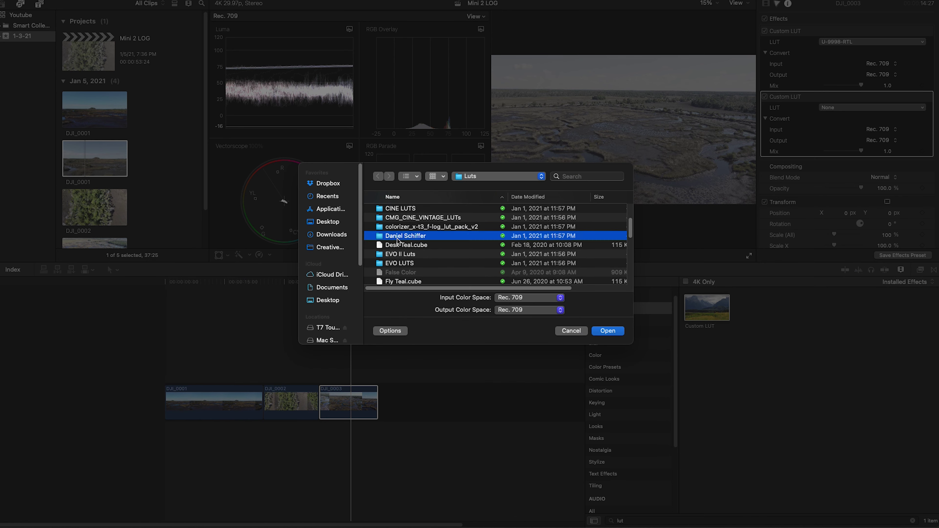
double_click(398, 236)
scroll(448, 274, down, 3)
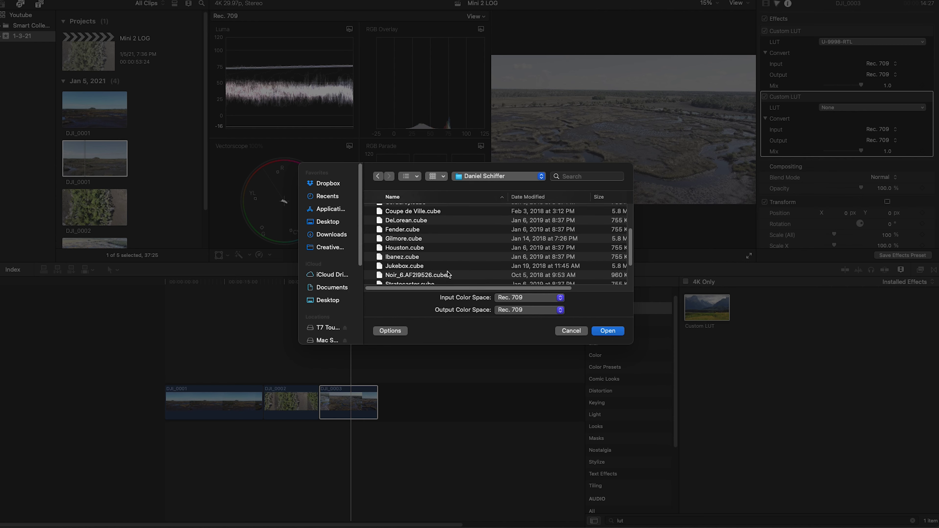
click(404, 250)
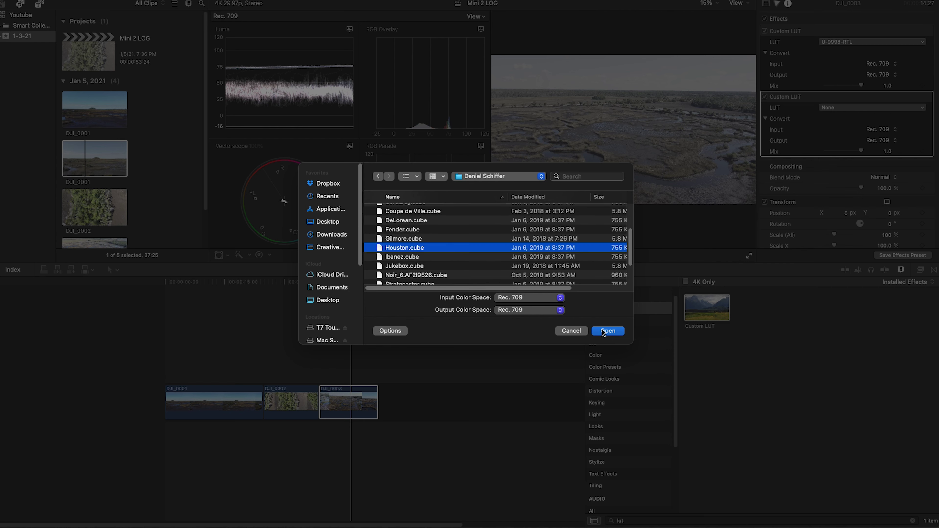
click(606, 330)
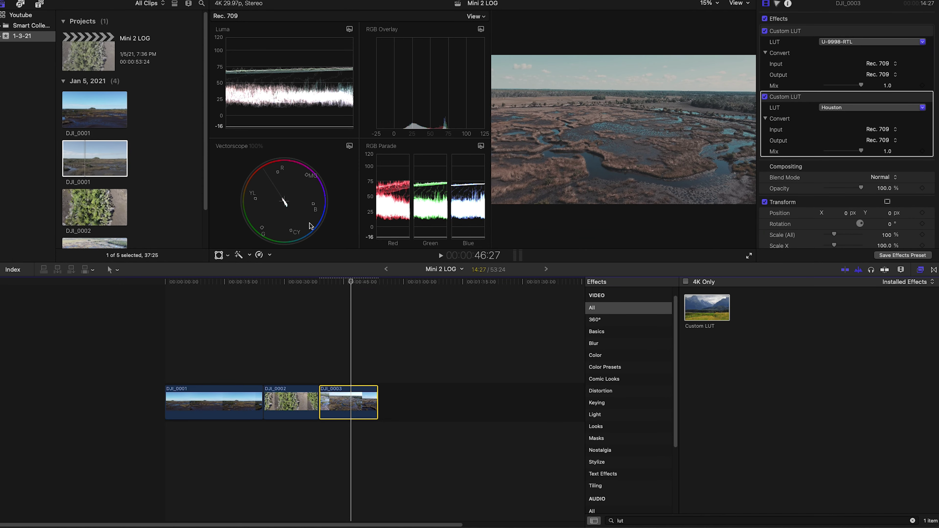
drag(860, 151, 848, 150)
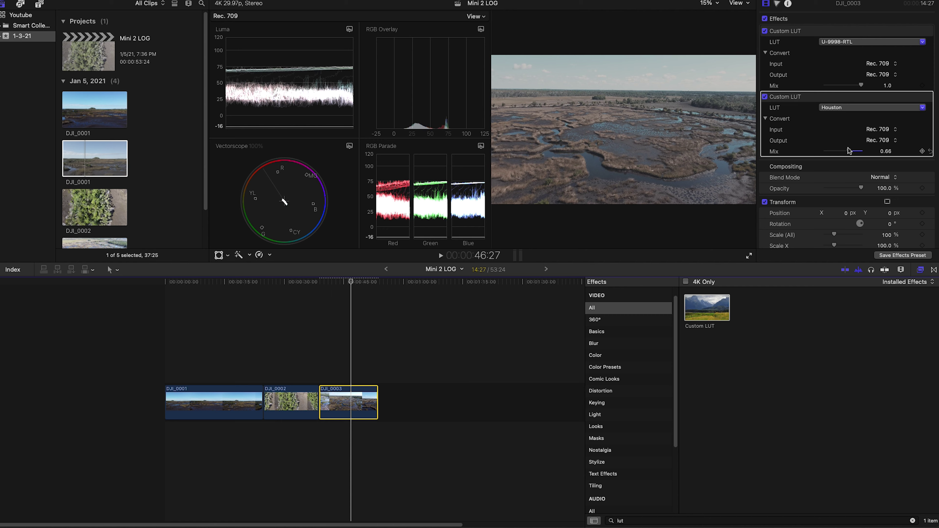
Add a Color Curves correction to DJI_0003, lowering the shadows on the luma curve and adding a control point in the highlights.
click(777, 4)
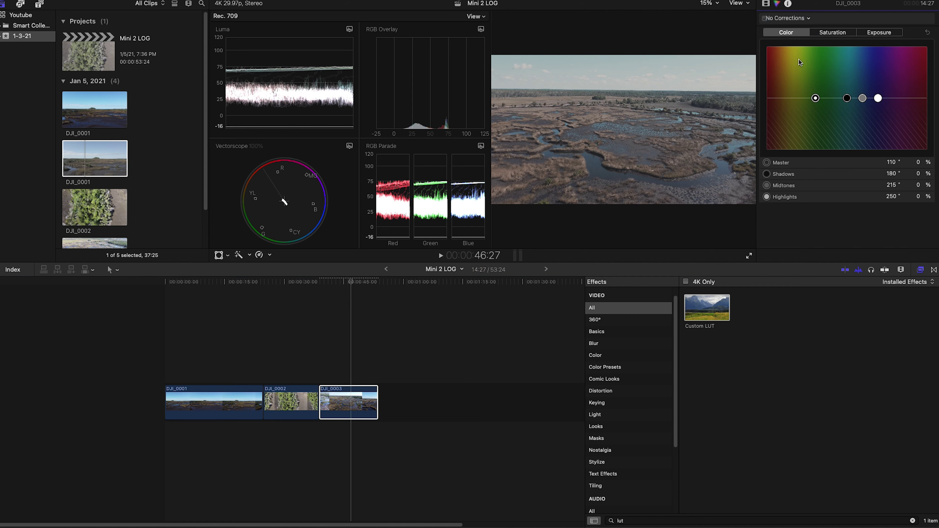
click(788, 20)
click(795, 58)
drag(800, 134, 803, 138)
drag(880, 90, 883, 75)
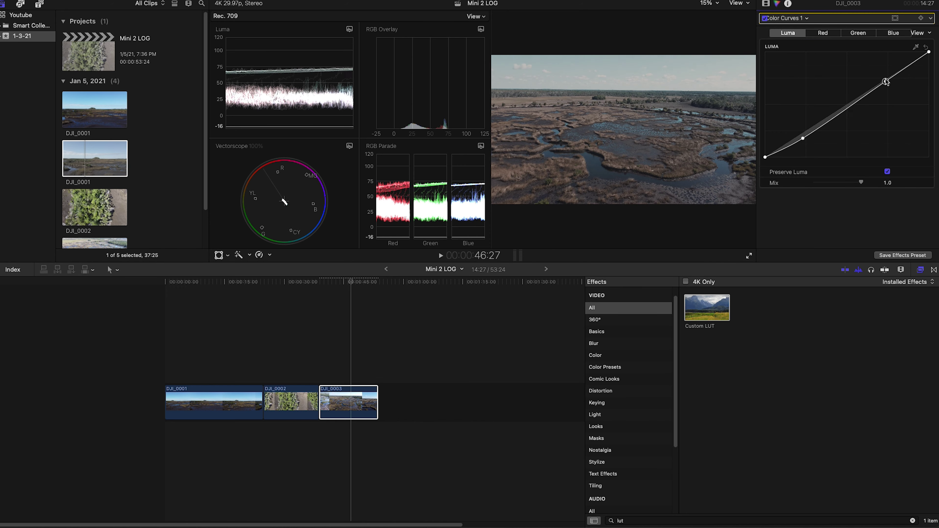
Add a Color Wheels correction to DJI_0003, brightening the highlights and slightly darkening the shadows.
click(787, 17)
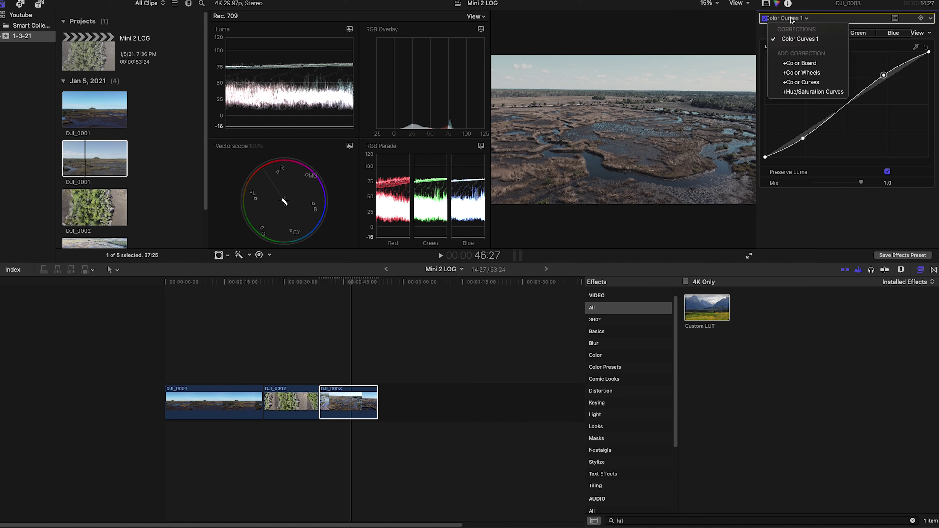
click(806, 76)
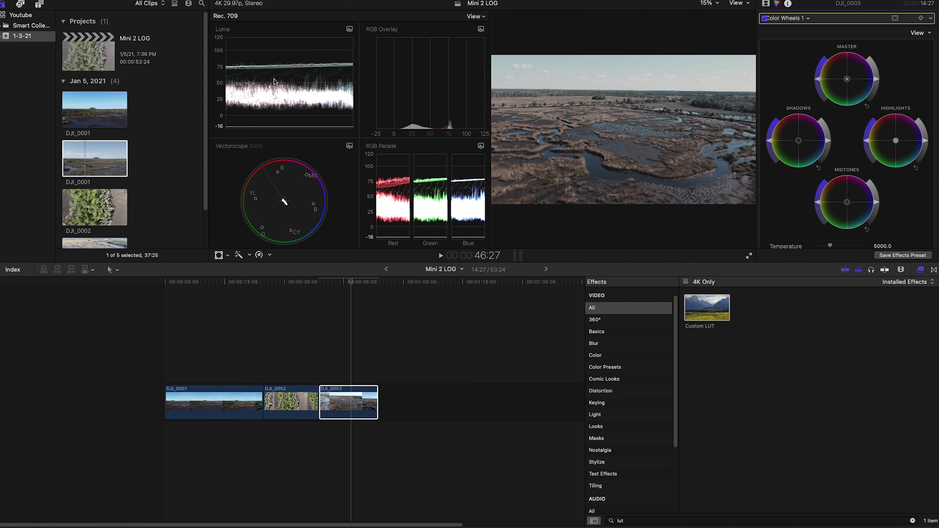
drag(923, 144, 920, 130)
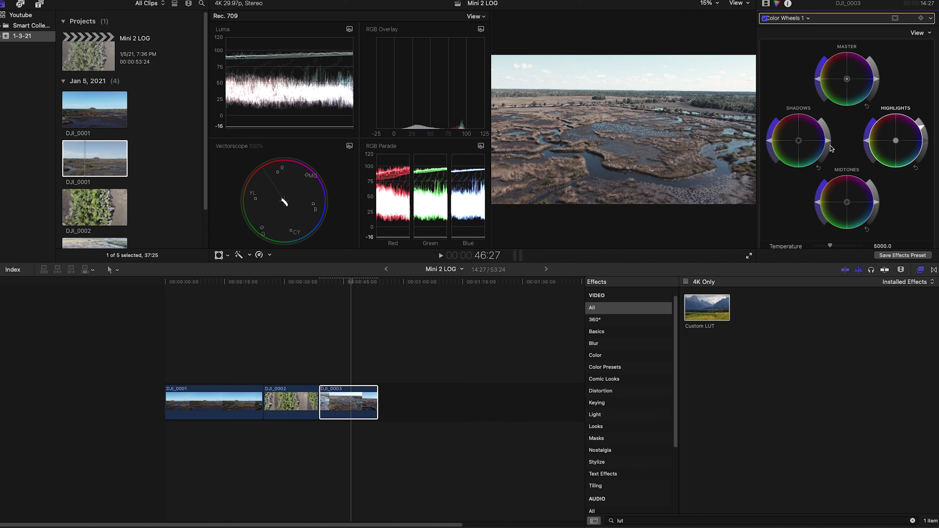
drag(830, 149, 830, 152)
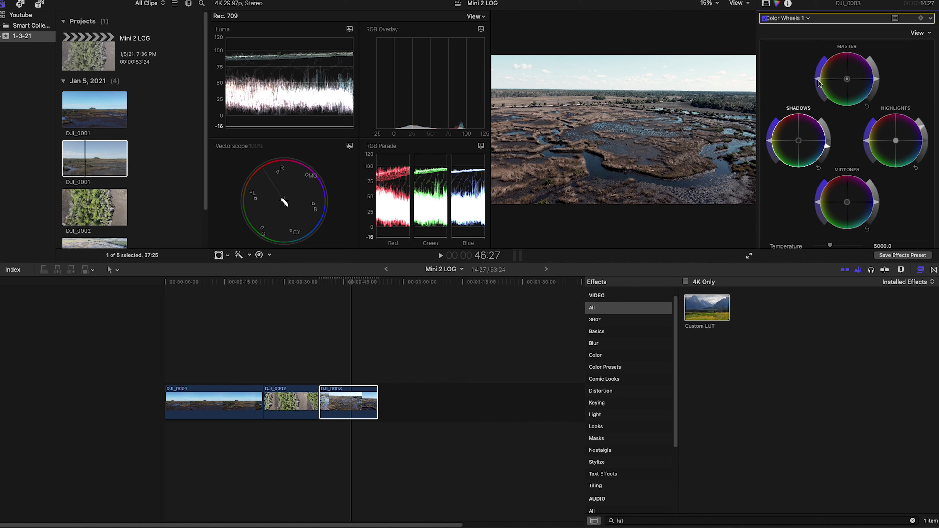
Raise the master saturation, tint the shadows and highlights slightly toward blue, and reduce the highlights' brightness a little.
drag(819, 83, 819, 65)
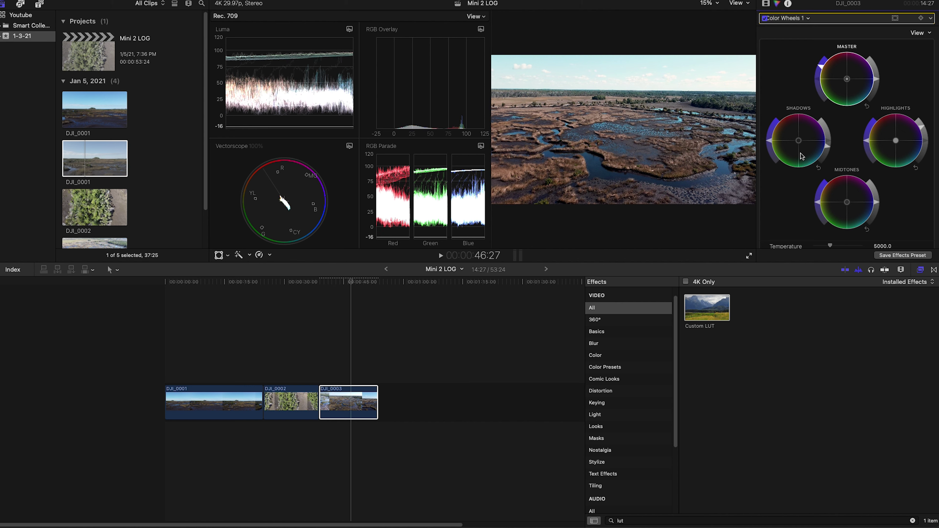
drag(801, 144, 805, 147)
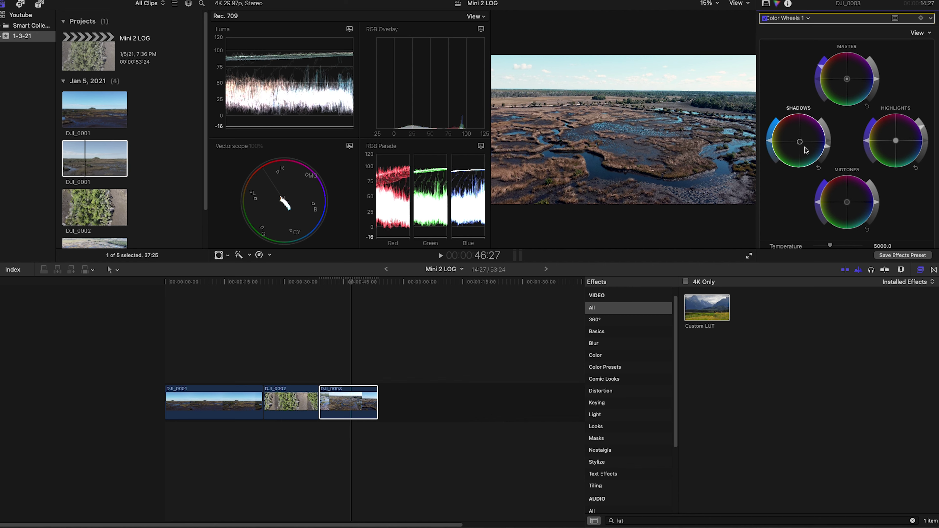
drag(931, 134, 903, 147)
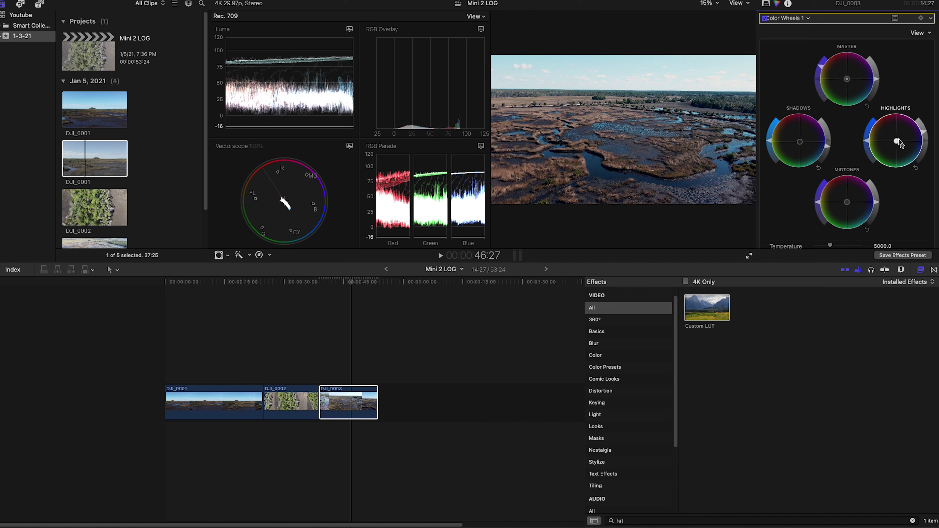
Compare DJI_0003 with and without the Color Wheels correction by toggling that correction off and on.
click(763, 18)
click(763, 19)
click(763, 18)
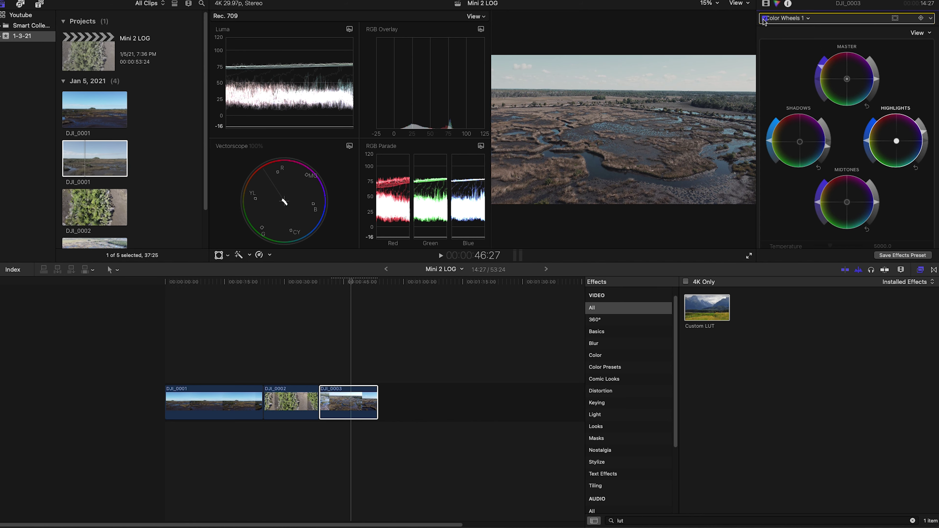